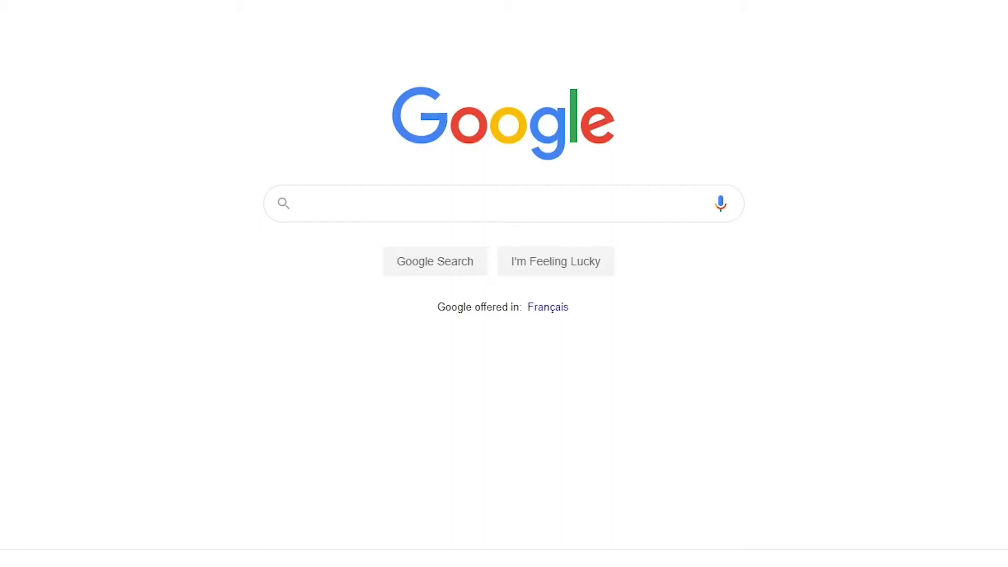
text(Veed)
- Search Google for 'Veed' and go to the VEED projects dashboard
key(Return)
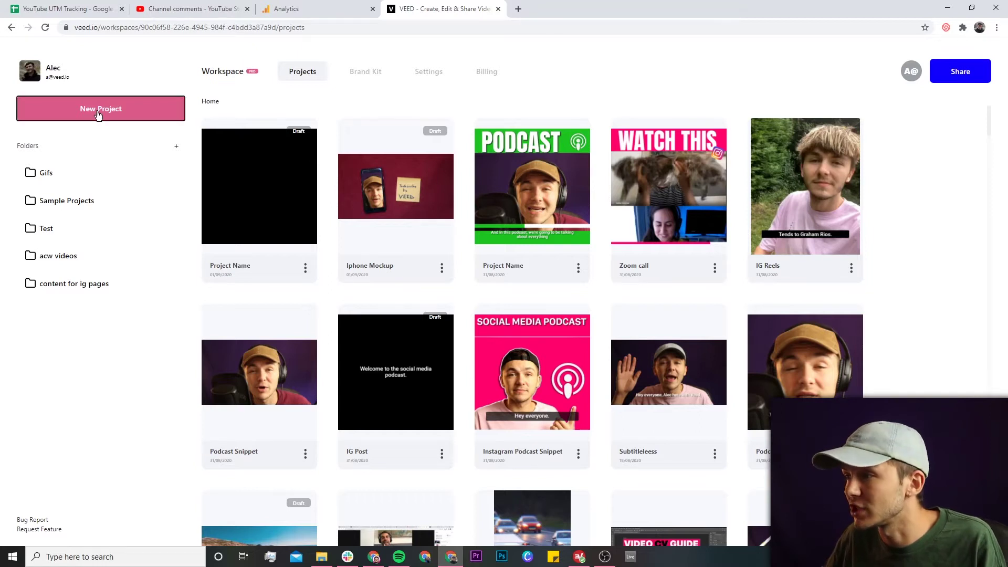
- Create a new project from the uploaded RPReplay MP4 Instagram recording and preview it
click(98, 115)
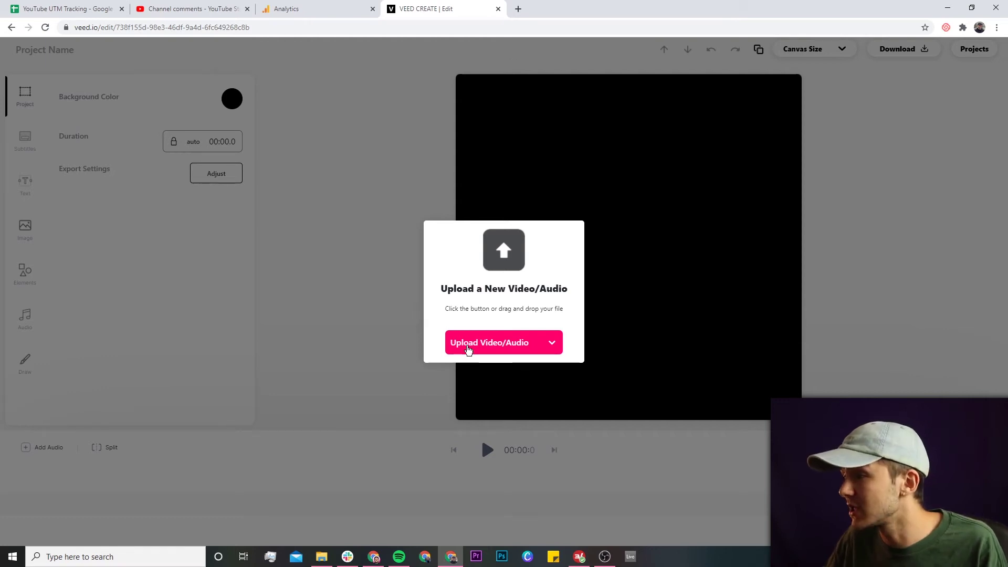
click(468, 351)
click(319, 179)
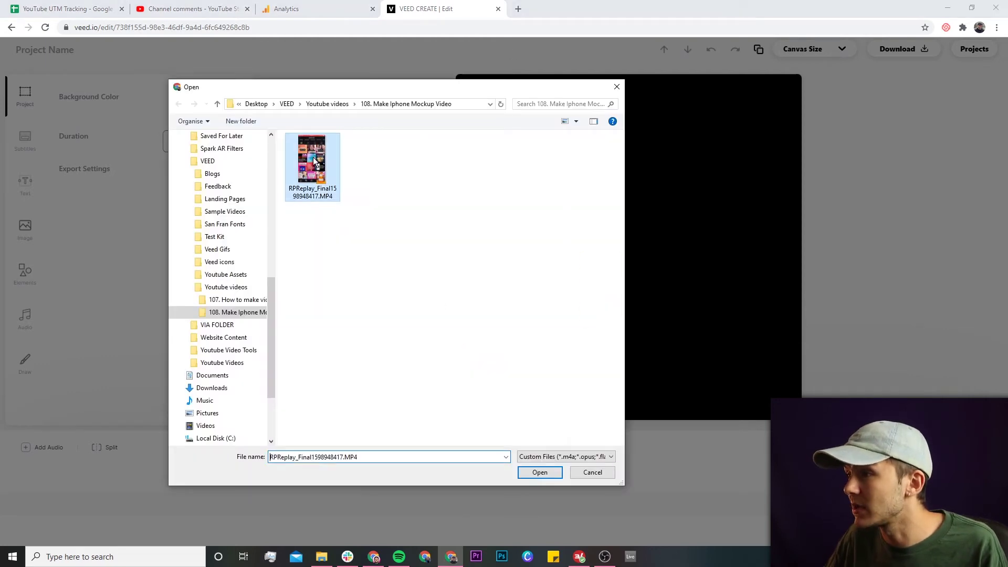
click(534, 477)
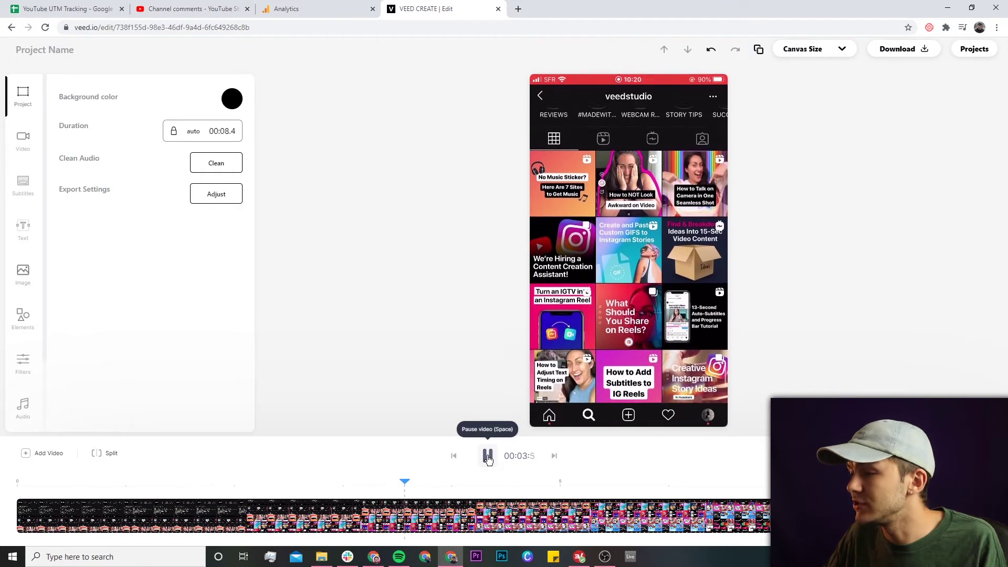
click(488, 458)
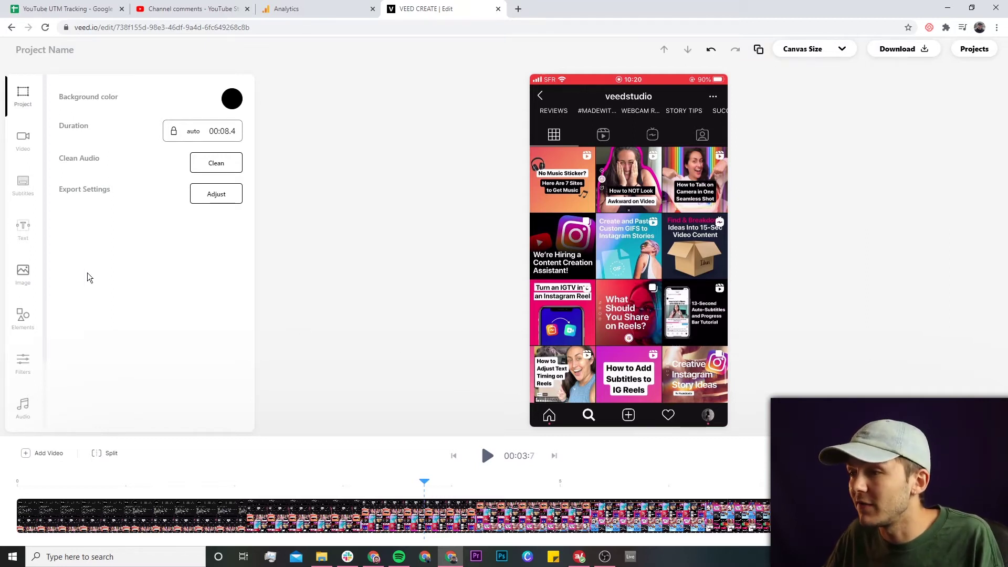
- Add the IMG_1357.JPG phone-on-carpet photo to the project
click(24, 275)
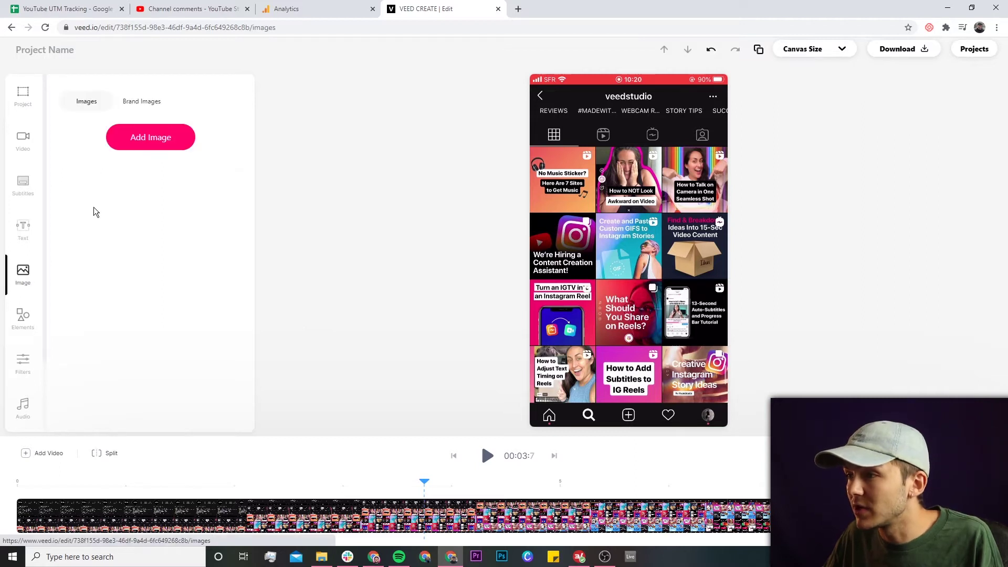
click(144, 147)
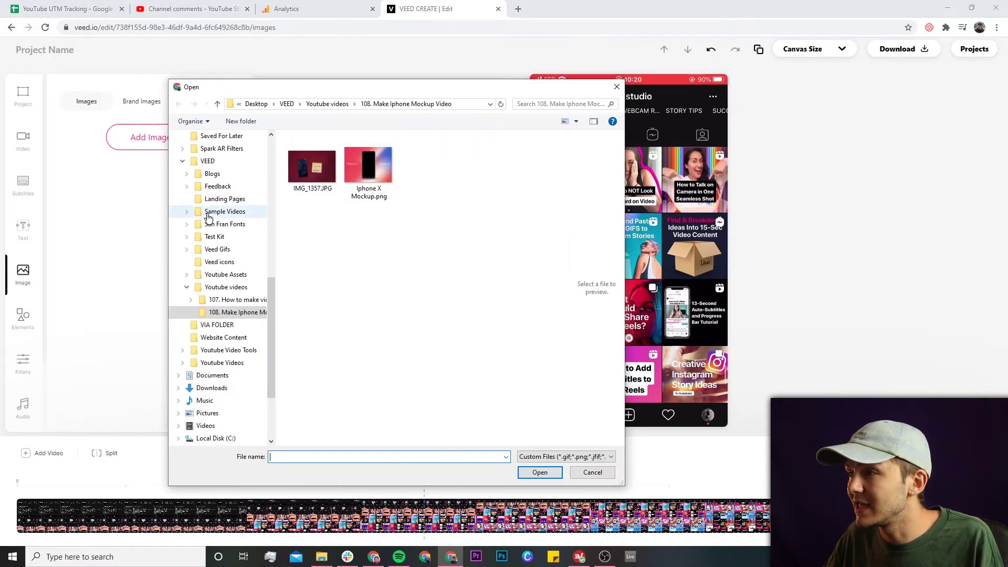
click(323, 172)
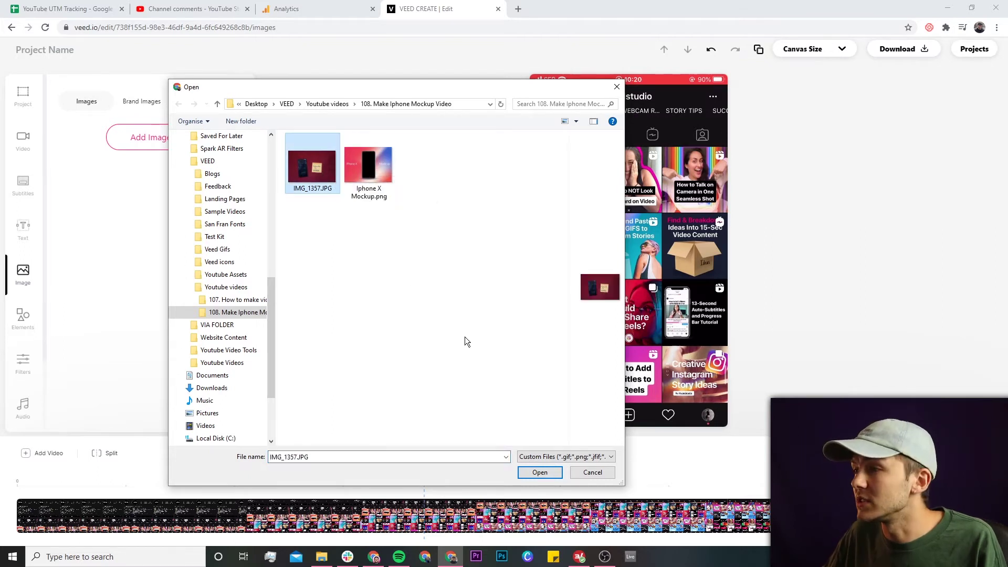
click(535, 472)
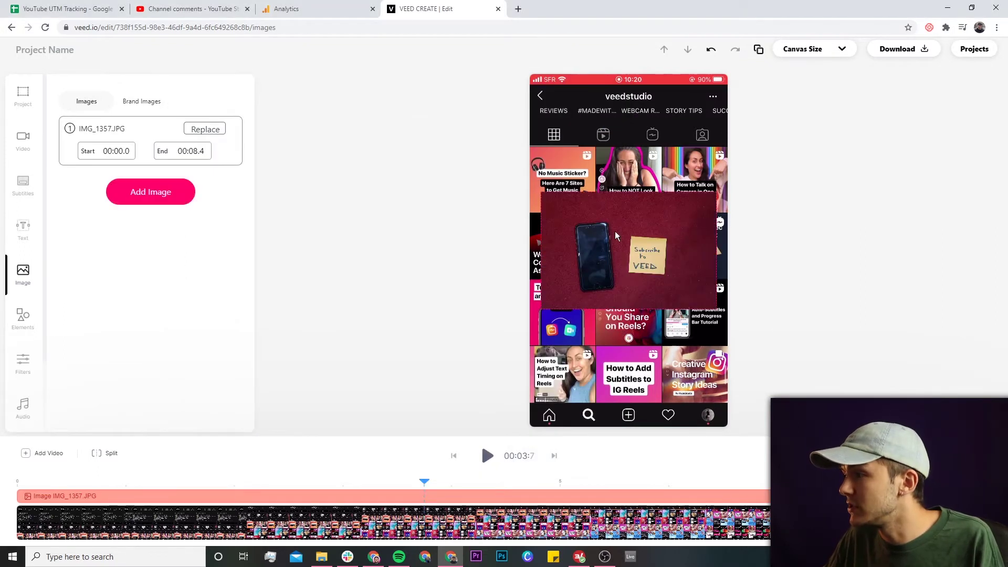
- Switch the canvas to Landscape 16:9 and enlarge the photo to fill it, behind the video
click(824, 49)
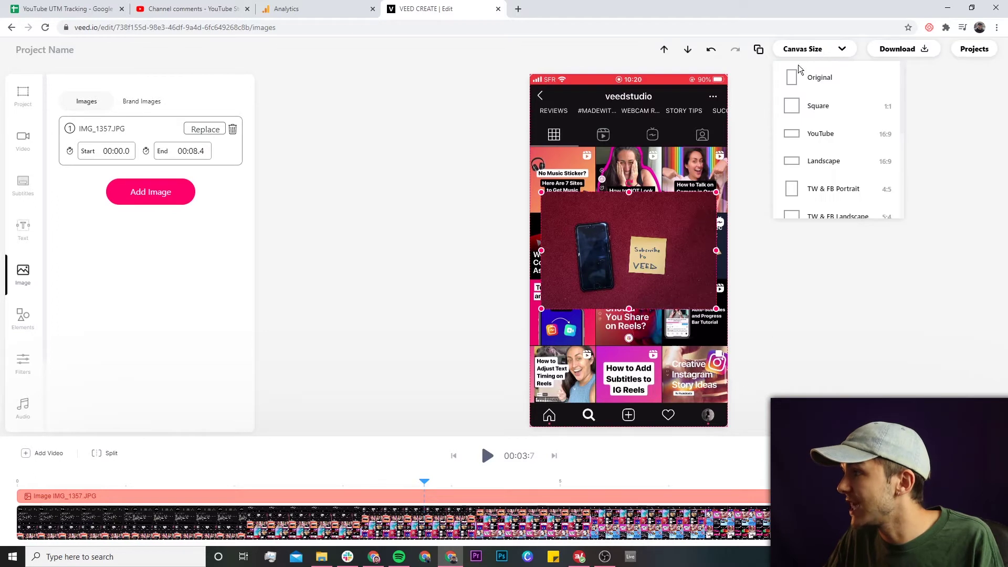
scroll(859, 170, down, 1)
click(835, 99)
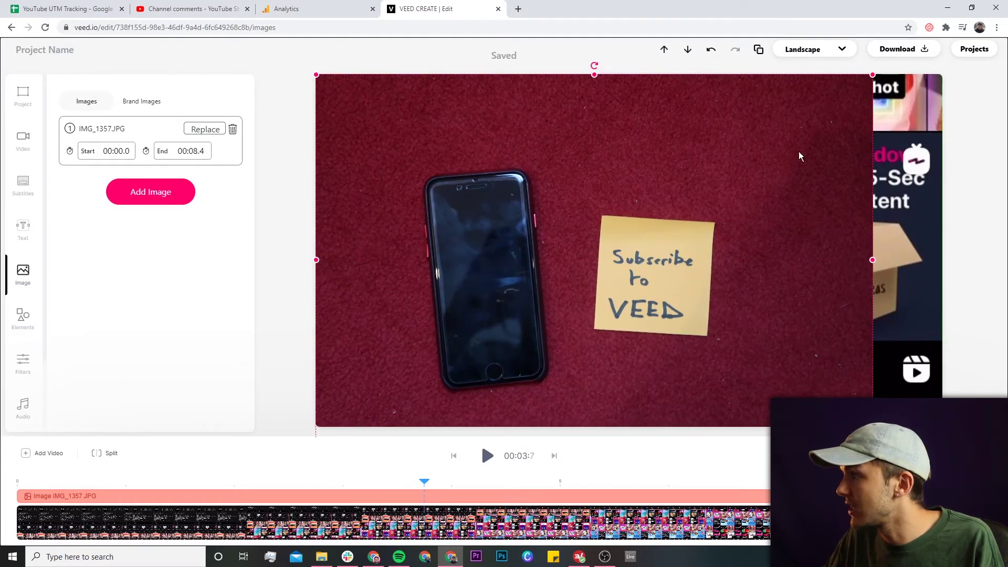
drag(588, 102, 586, 116)
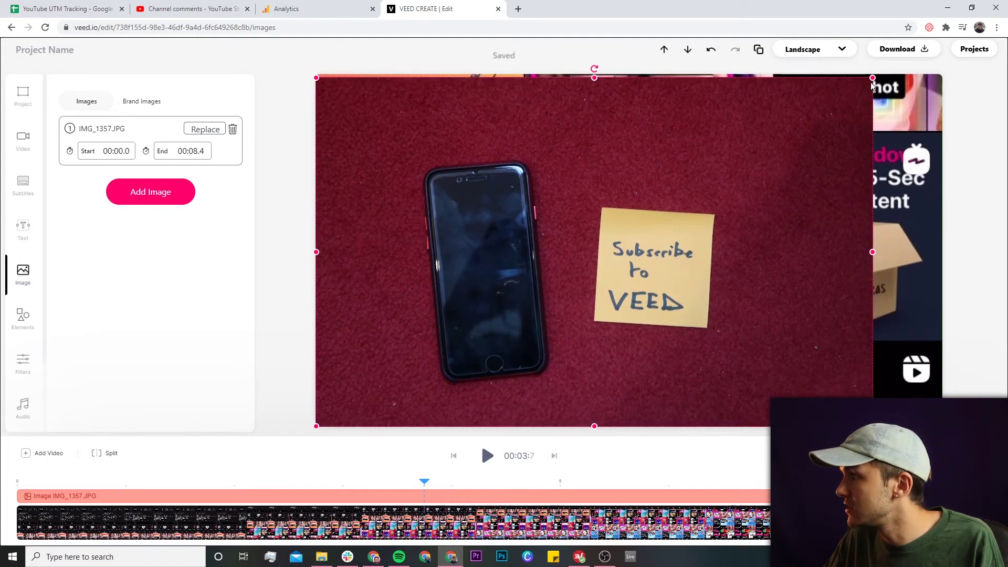
drag(874, 78, 942, 75)
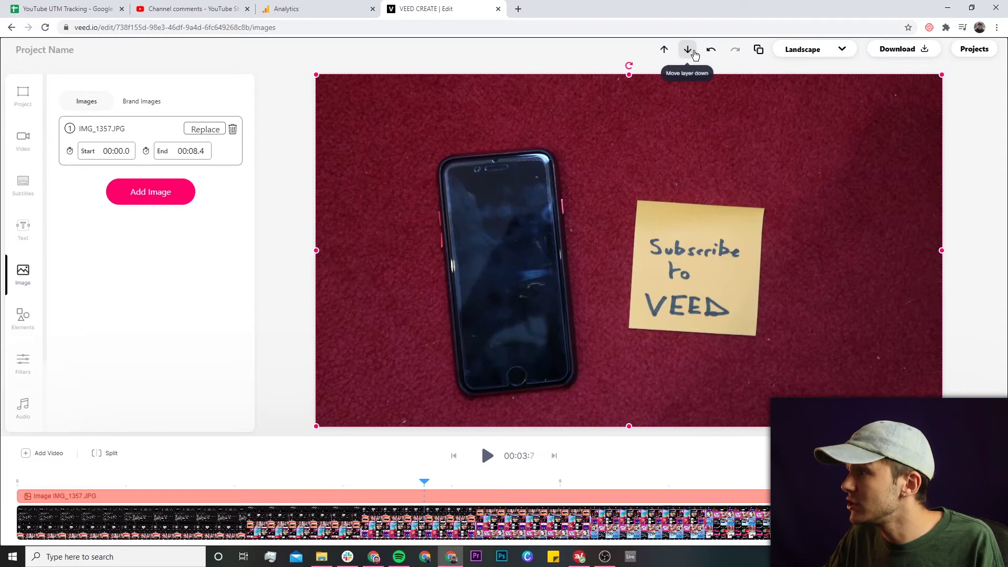
click(688, 50)
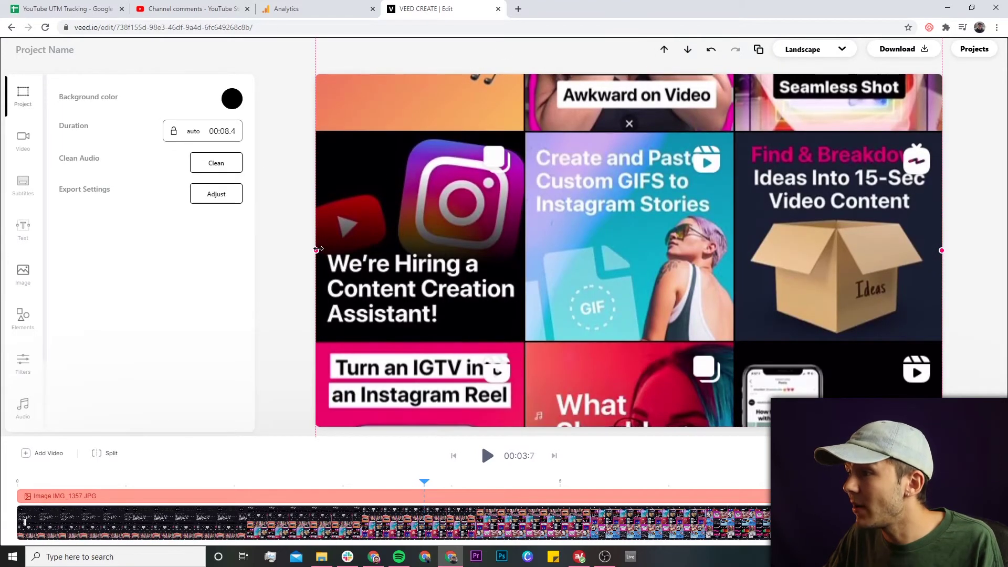
- Shrink, tilt and position the Instagram feed clip over the photographed phone's screen
mouse_move(378, 226)
mouse_down()
mouse_move(649, 226)
mouse_move(442, 246)
mouse_up()
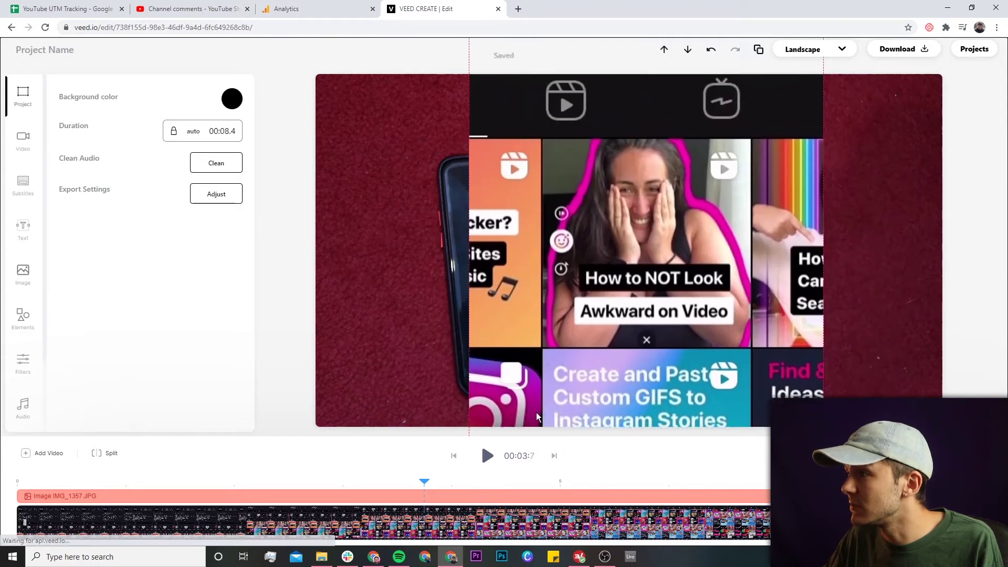
mouse_move(409, 158)
mouse_down()
mouse_move(391, 84)
mouse_move(383, 319)
mouse_move(443, 342)
mouse_move(423, 66)
mouse_move(438, 246)
mouse_move(445, 176)
mouse_up()
drag(736, 176, 621, 173)
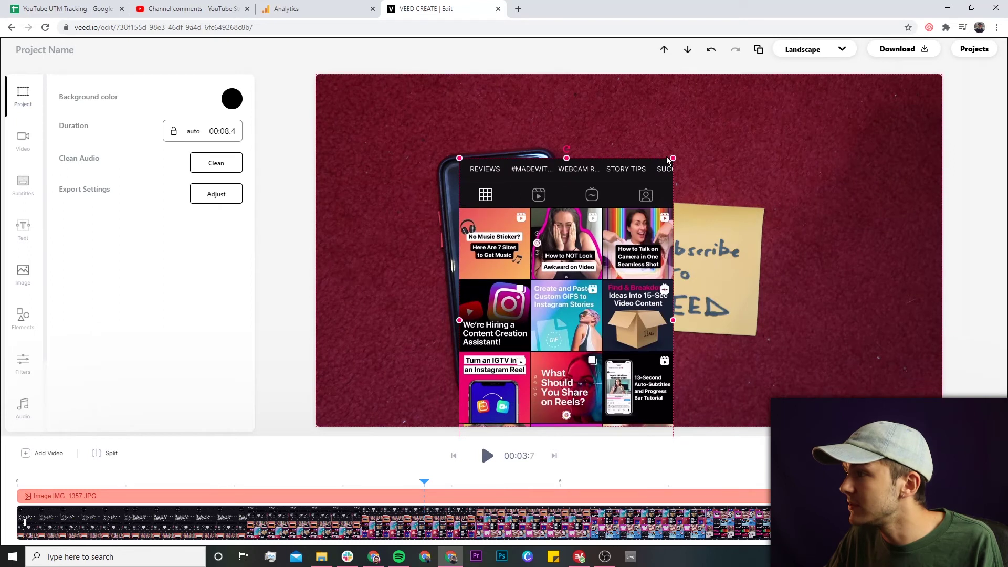
mouse_move(672, 159)
mouse_down()
mouse_move(681, 201)
mouse_move(583, 222)
mouse_up()
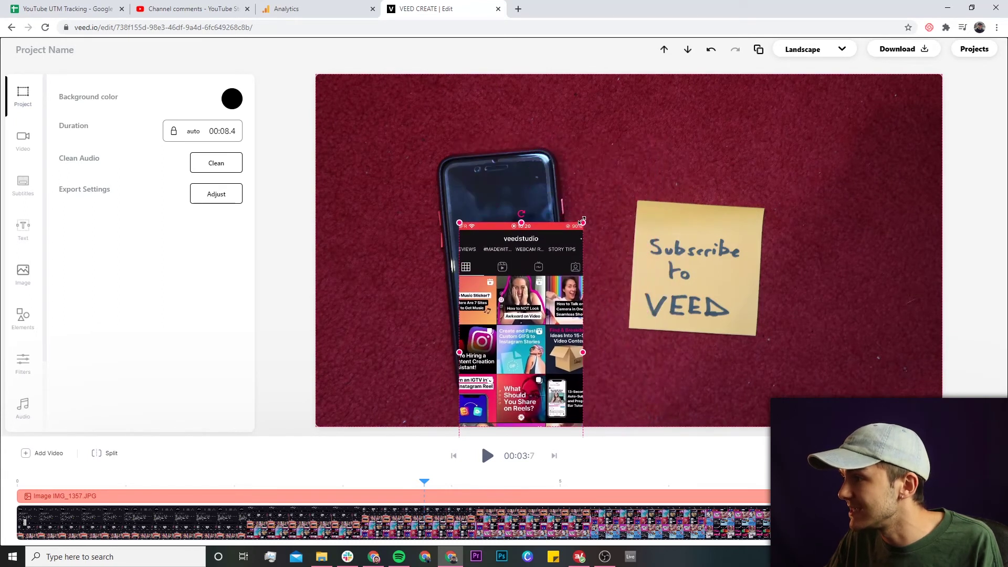
mouse_move(582, 222)
mouse_down()
mouse_move(528, 168)
mouse_move(539, 165)
mouse_up()
mouse_move(527, 284)
mouse_down()
mouse_move(538, 183)
mouse_move(525, 219)
mouse_up()
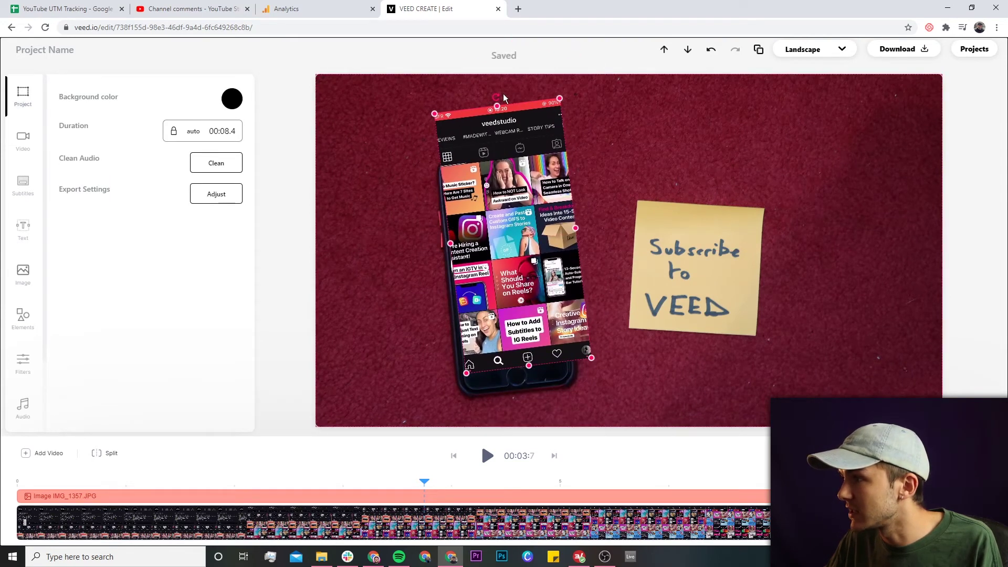
drag(505, 98, 318, 173)
click(317, 173)
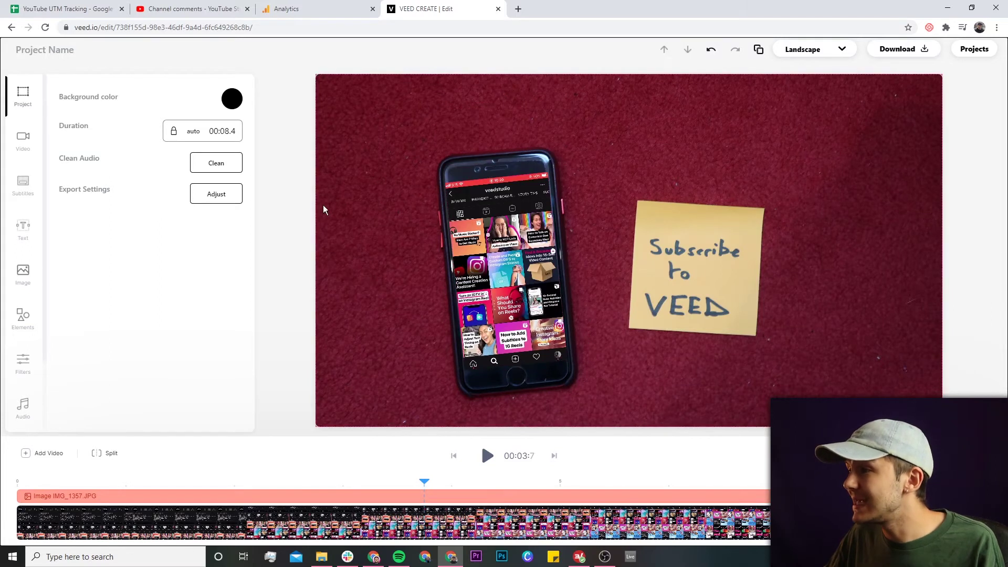
- Preview the composite, then delete the IMG_1357.JPG carpet photo
click(486, 458)
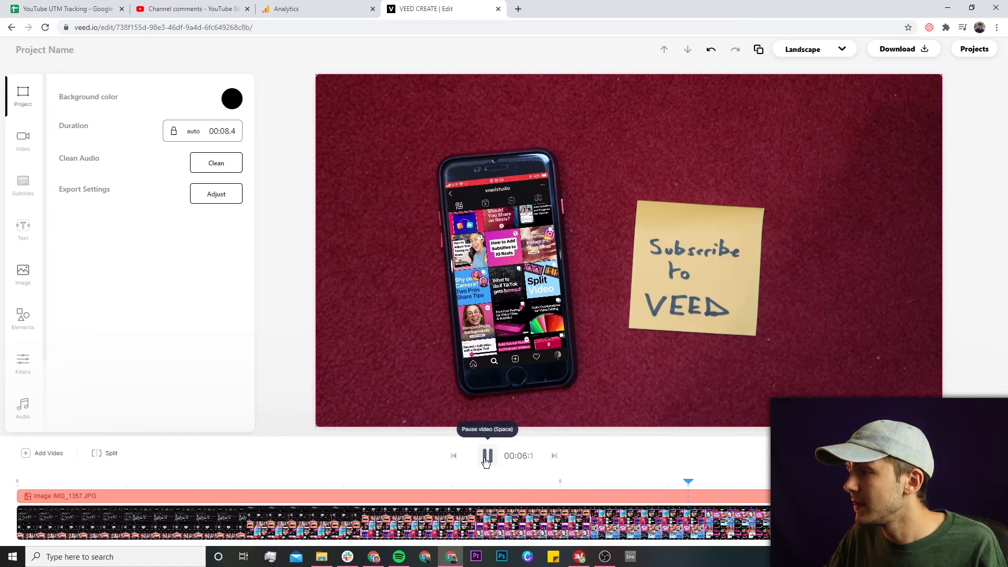
click(487, 457)
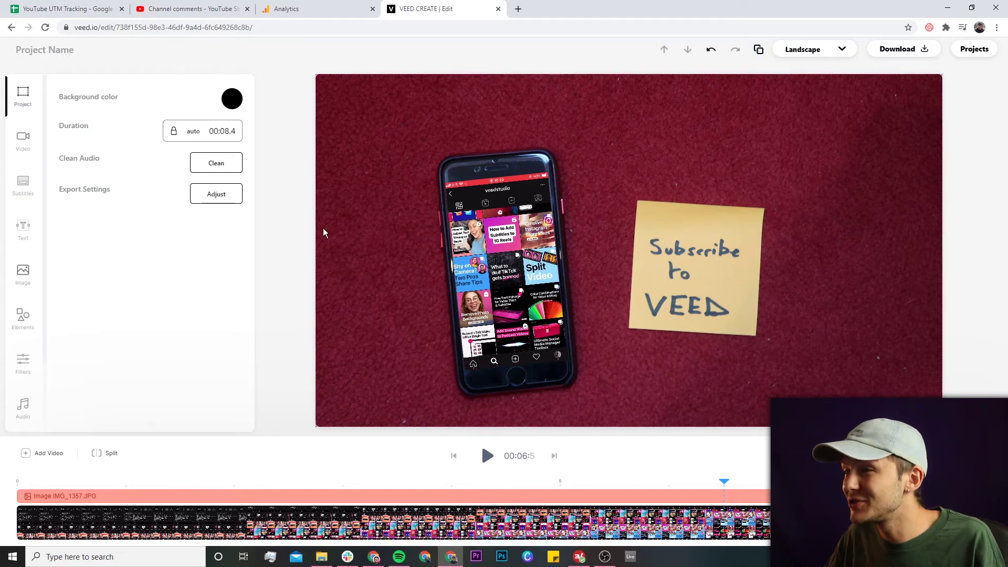
click(446, 118)
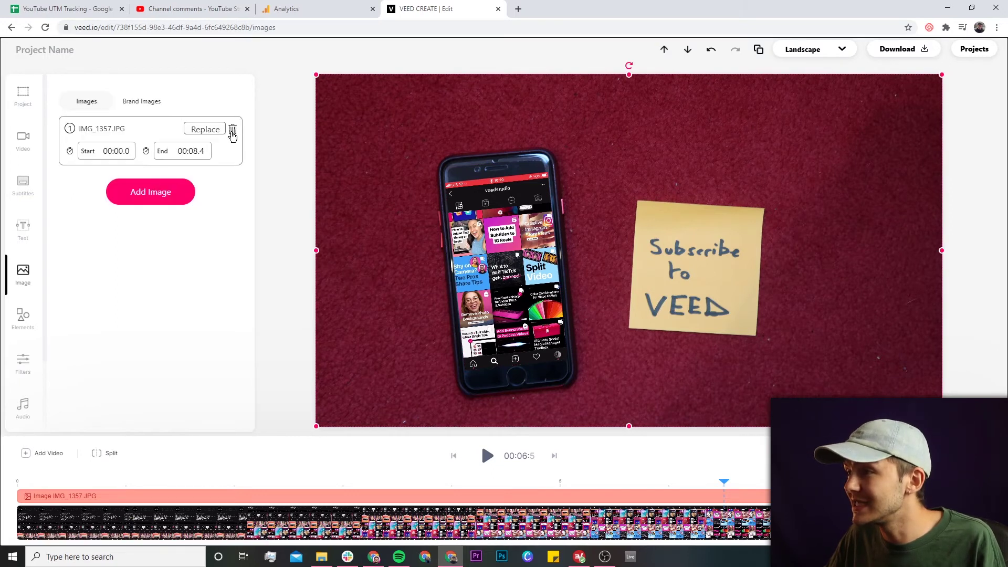
click(232, 135)
- Add Iphone X Mockup.png, enlarge it to fill the canvas, and layer it behind the feed
click(130, 139)
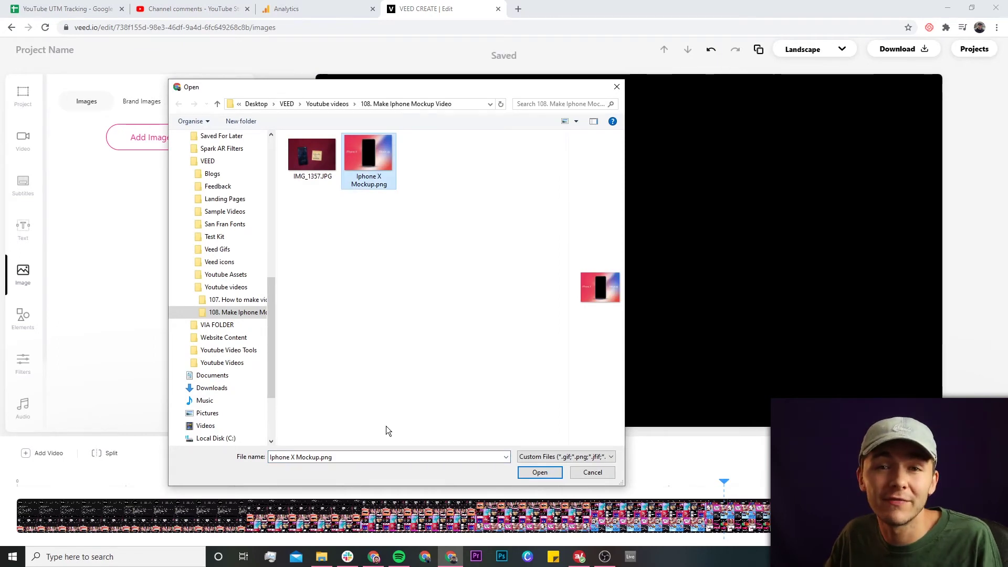
click(539, 473)
drag(576, 231, 440, 176)
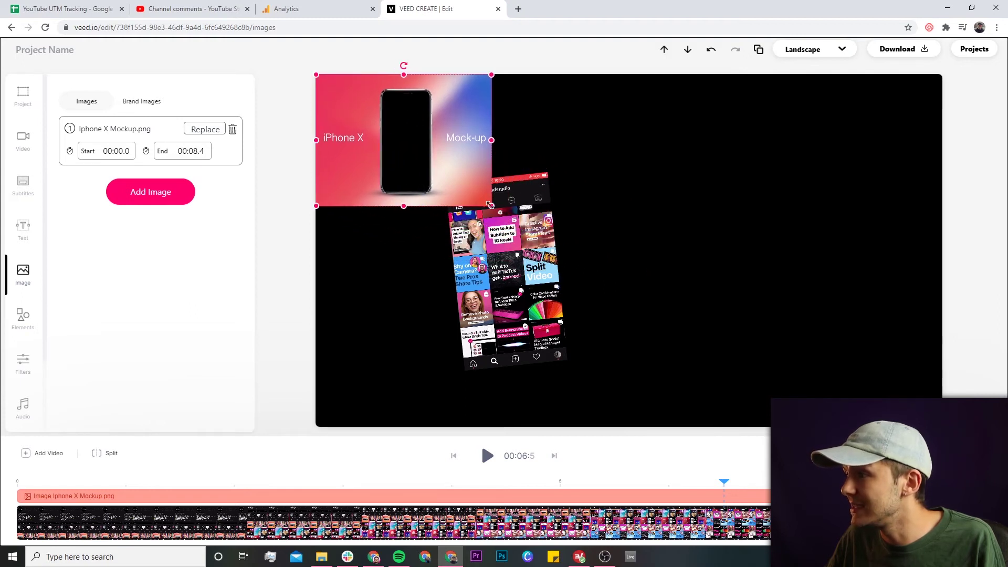
drag(489, 204, 612, 289)
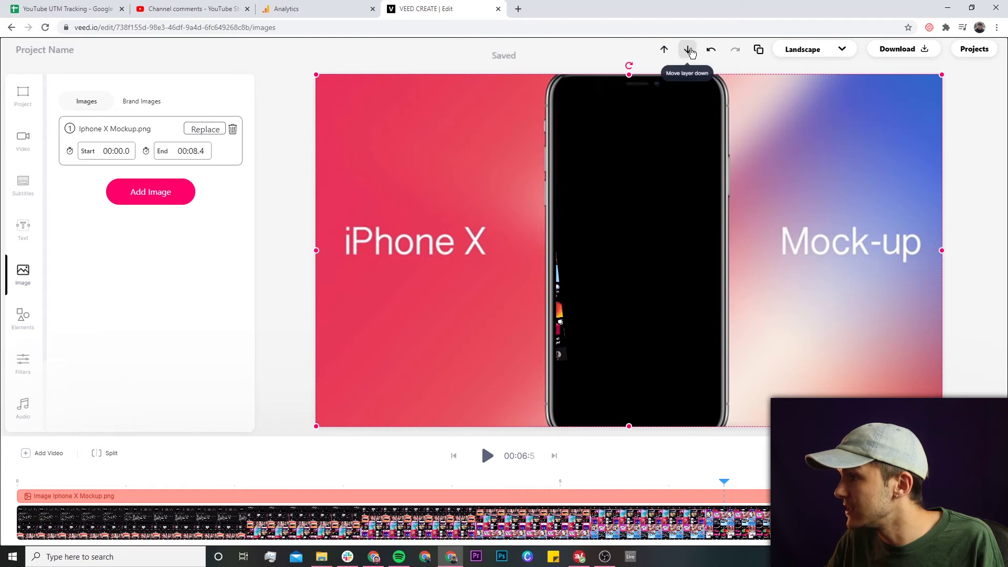
click(689, 52)
- Fit the feed clip over the mockup phone's screen and move it beneath the phone frame
drag(612, 200, 594, 82)
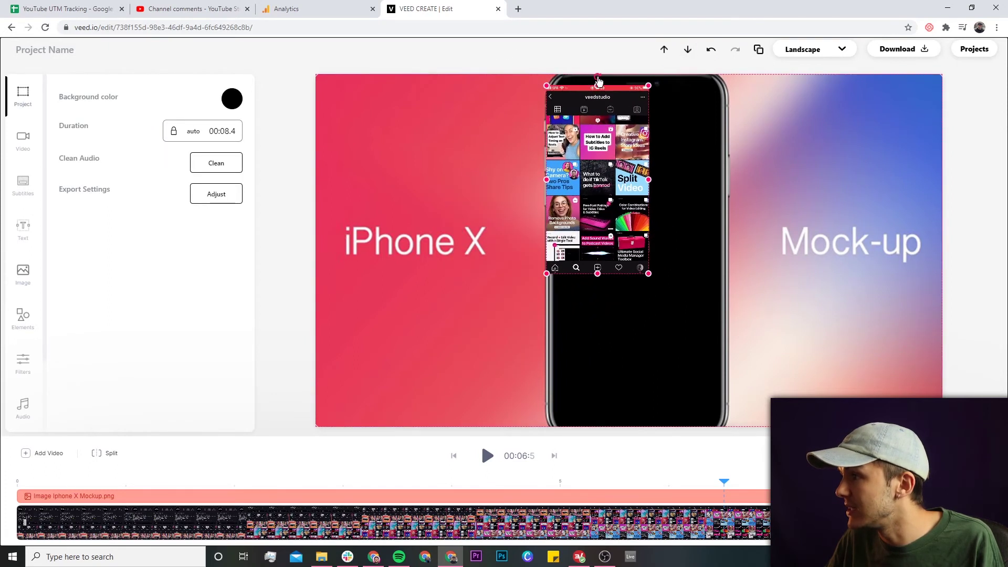
mouse_move(594, 82)
mouse_down()
mouse_move(651, 275)
mouse_move(728, 404)
mouse_up()
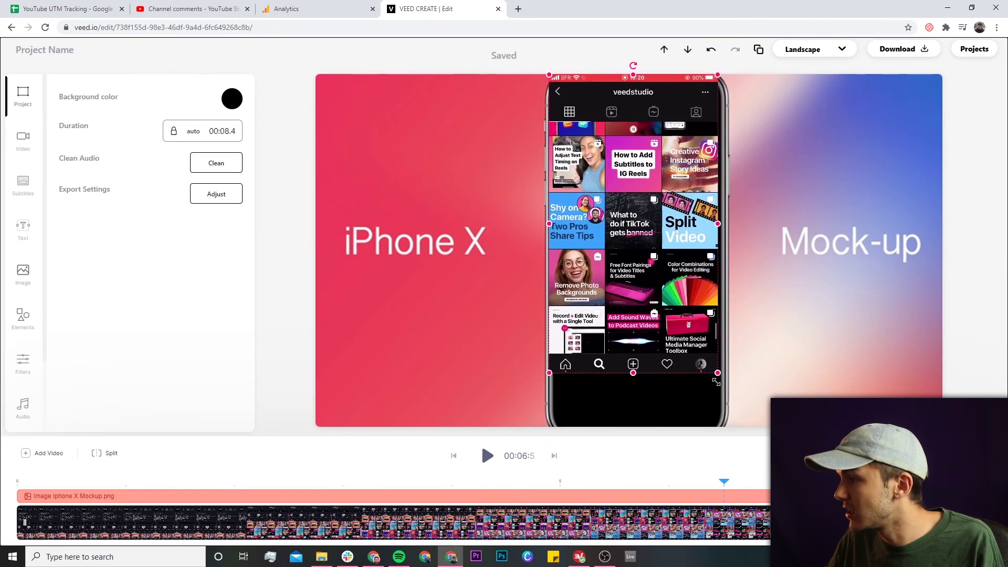
drag(728, 404, 726, 426)
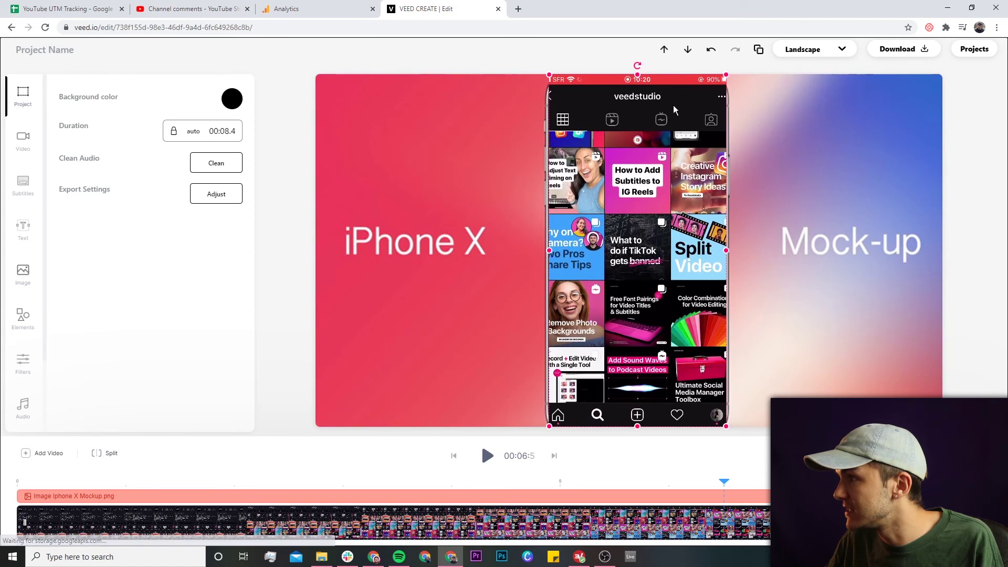
mouse_move(636, 76)
mouse_down()
mouse_move(635, 91)
mouse_move(638, 77)
mouse_up()
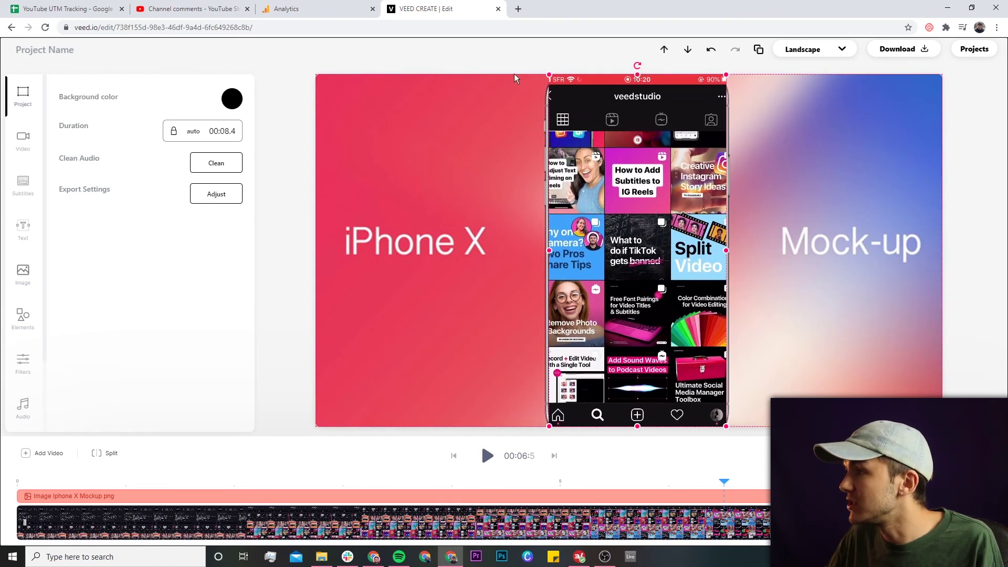
click(687, 50)
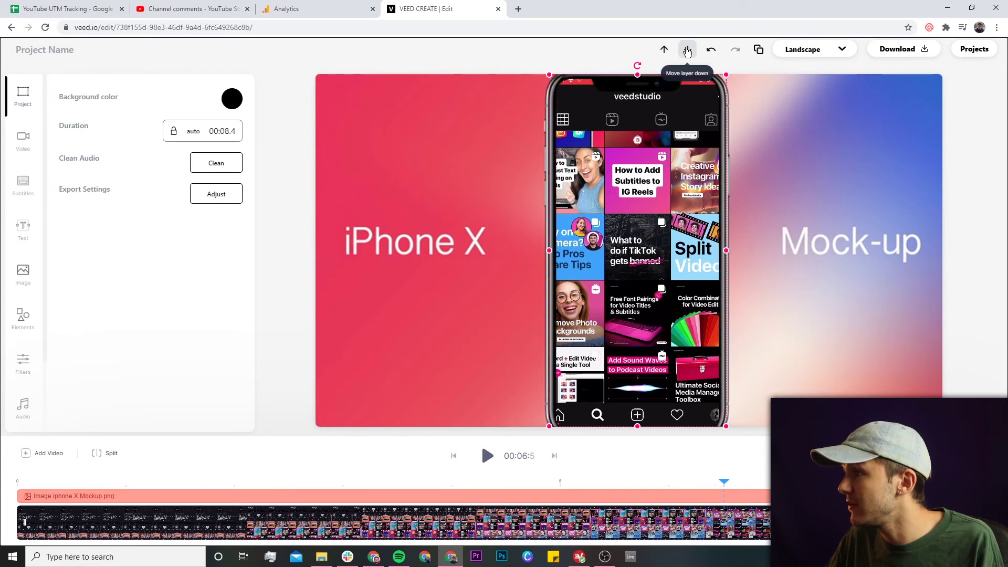
click(629, 75)
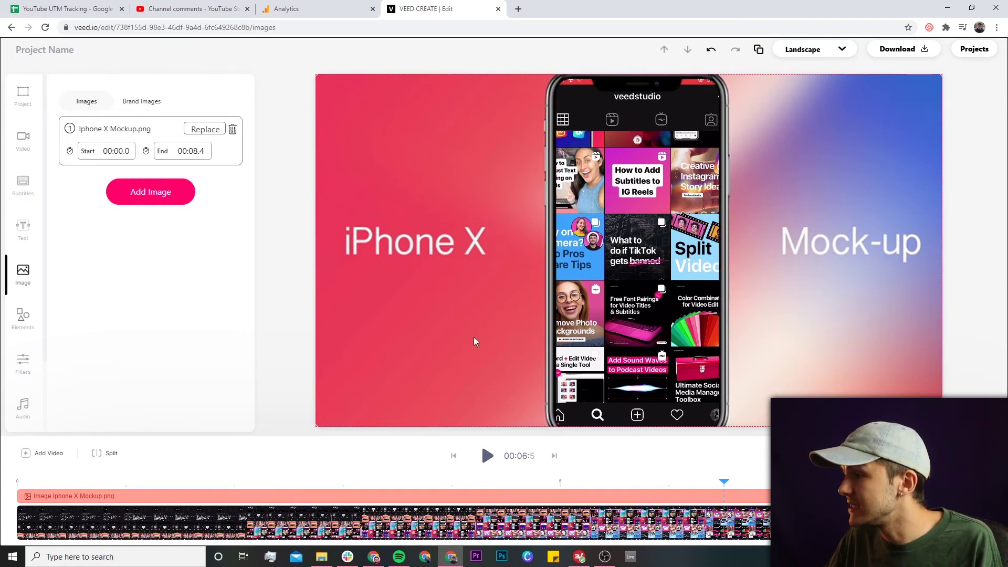
click(327, 471)
- Preview the iPhone mockup video from the start, then render it in HD for download
click(143, 482)
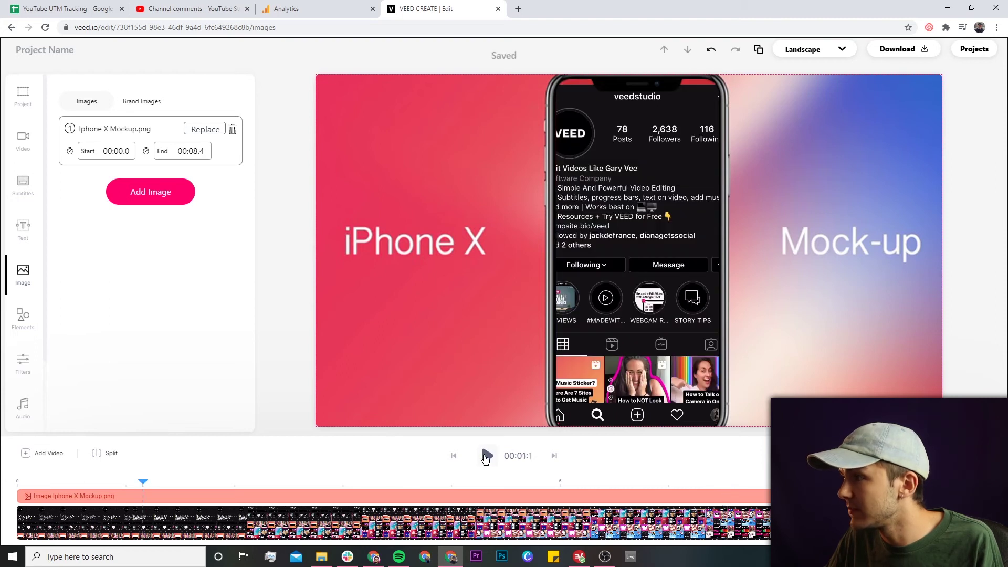
click(486, 457)
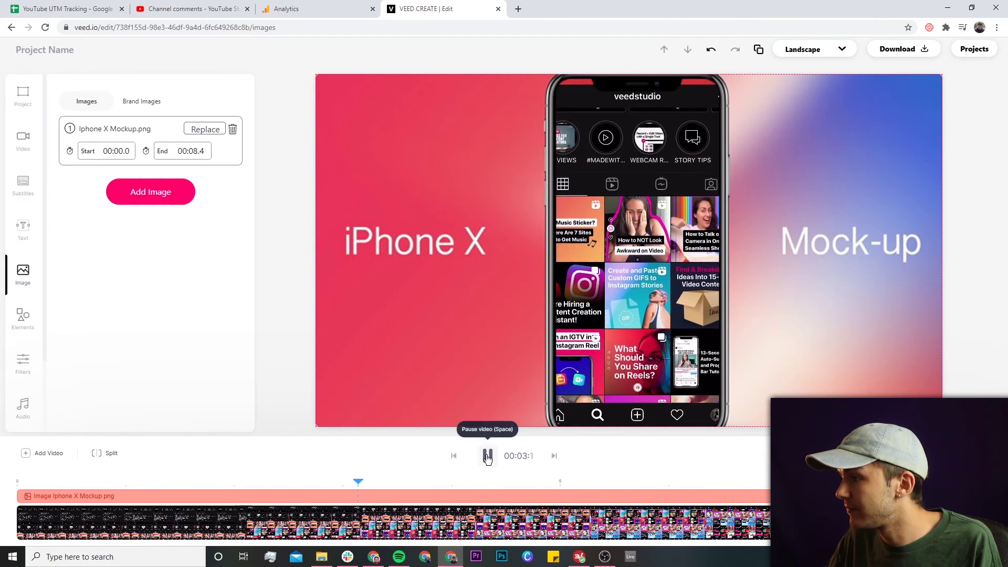
click(488, 458)
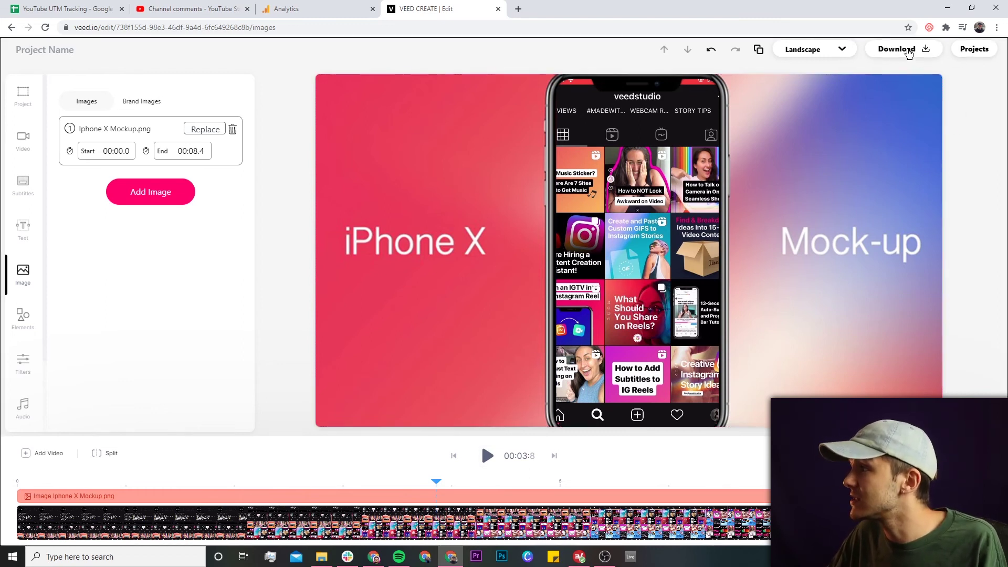
click(902, 49)
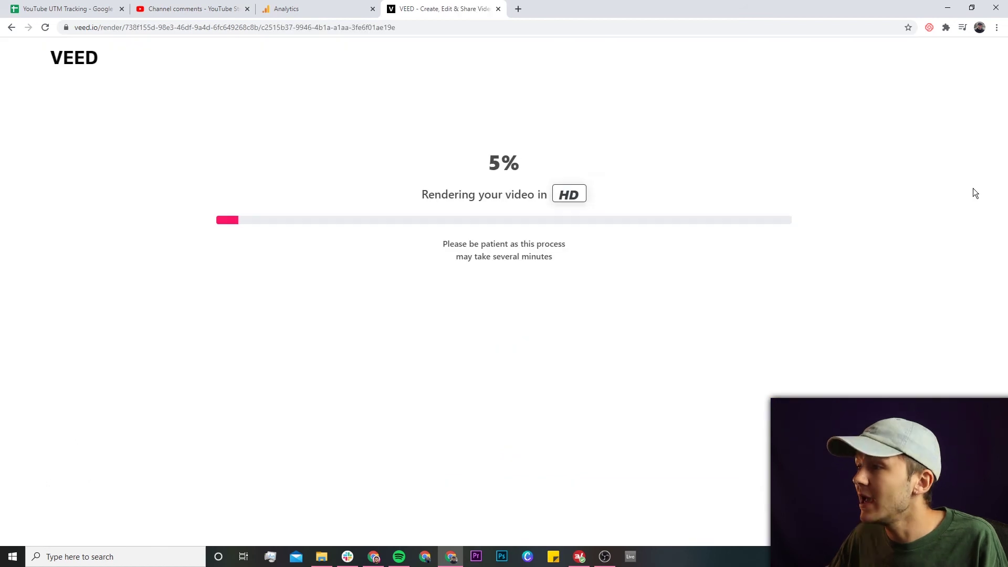